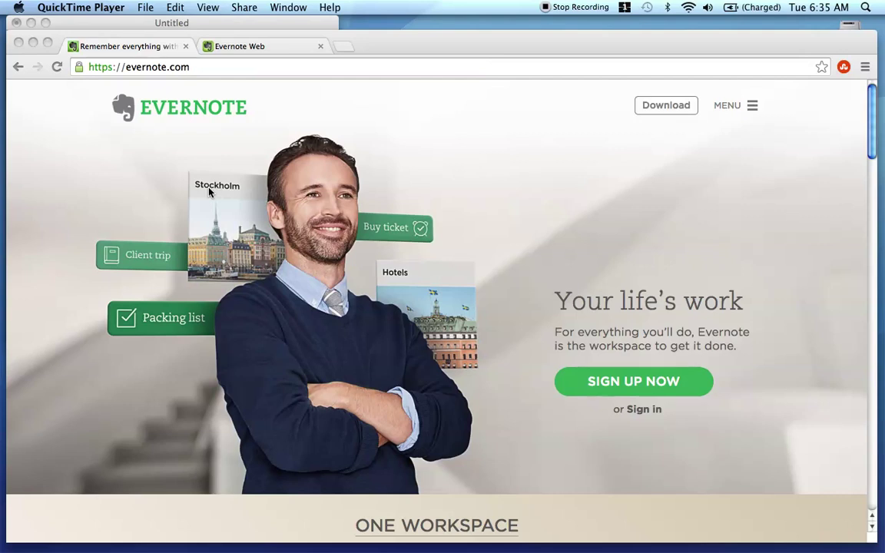
# Step: Switch to the Evernote Web tab to show the notebooks sidebar and the INBOX Welcome note
pyautogui.click(267, 47)
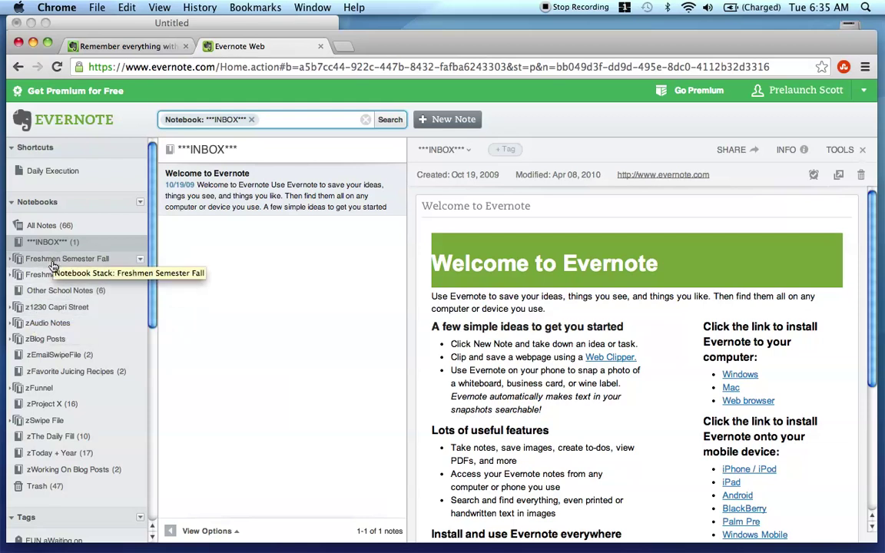
# Step: Expand the Freshmen Semester Fall stack to list Class name #1, #2 and #3
pyautogui.click(10, 261)
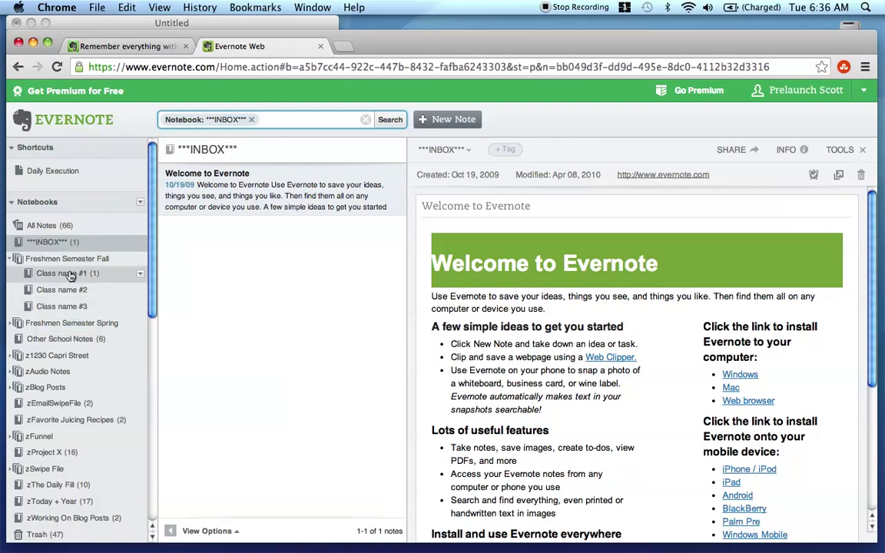
# Step: Open the Class name #1 notebook's Date of Lecture note and show the View Options sorting menu
pyautogui.click(71, 274)
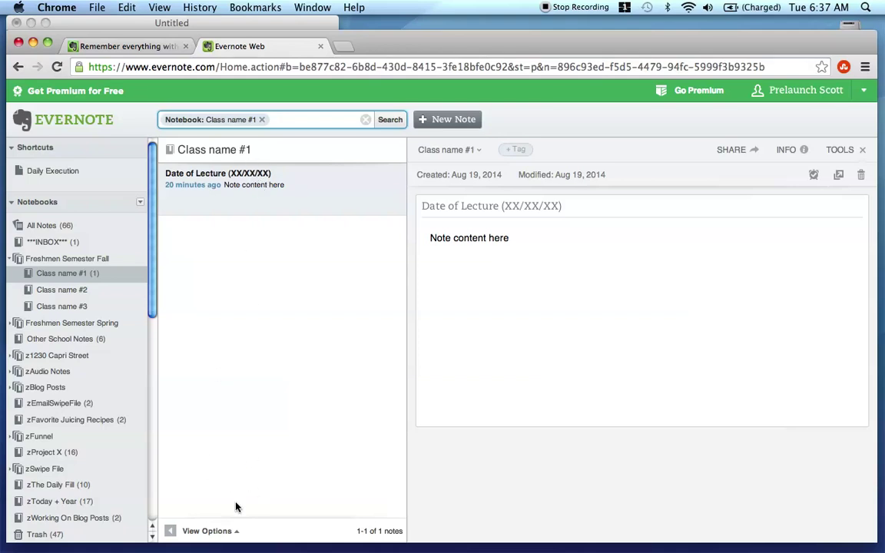
pyautogui.click(219, 533)
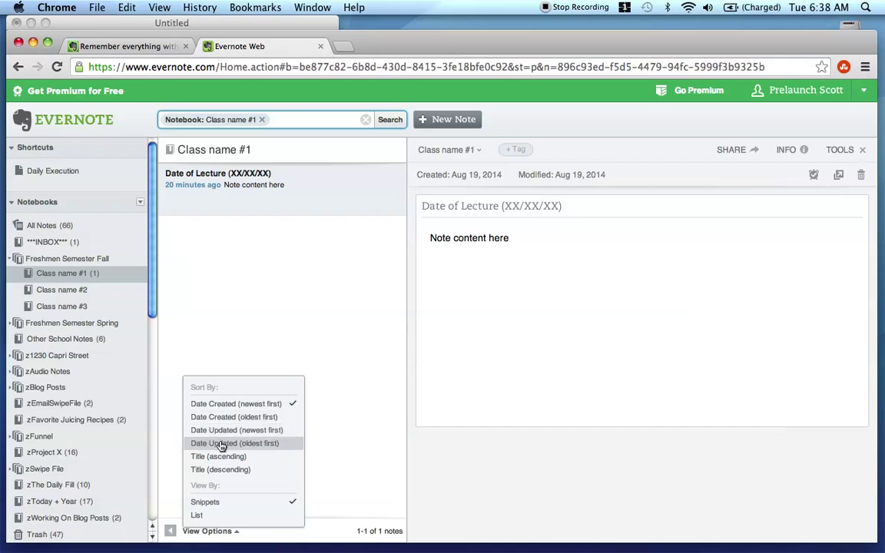
# Step: Dismiss the View Options menu, keeping notes sorted by creation date, newest first
pyautogui.click(262, 318)
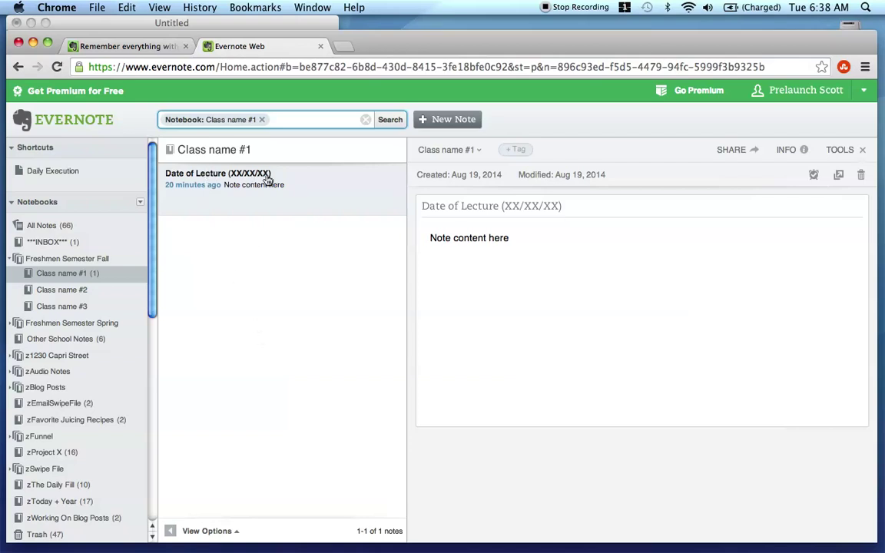
# Step: Place the cursor in the Date of Lecture note body to start editing
pyautogui.click(515, 240)
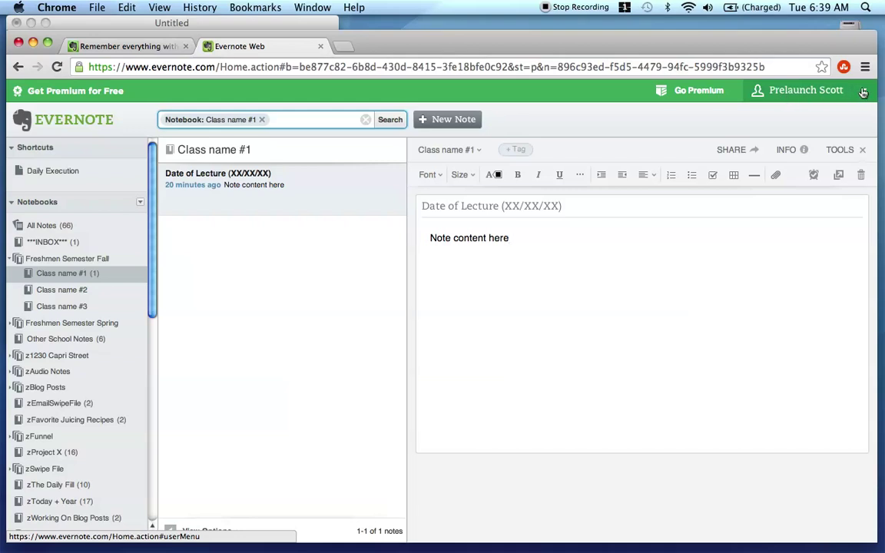
# Step: Go to Account Settings and review the Free plan's 60 MB remaining monthly upload allowance
pyautogui.click(863, 92)
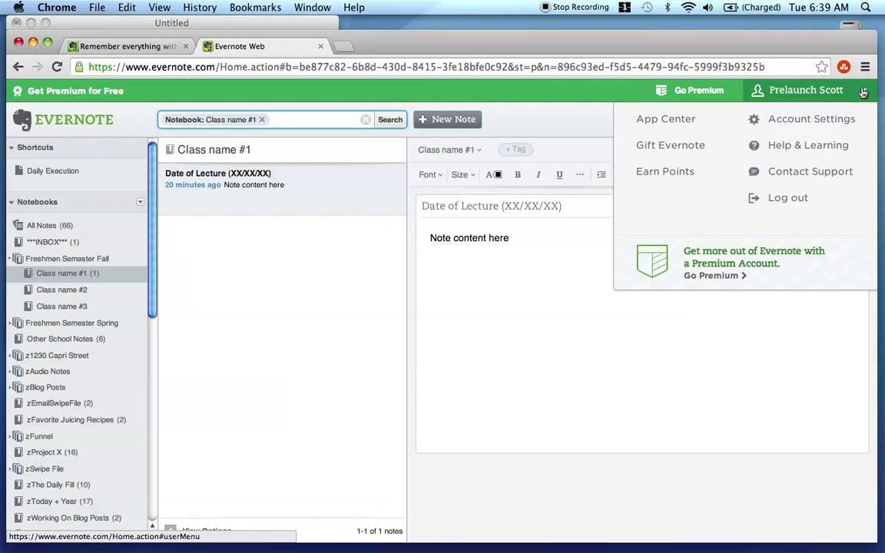
pyautogui.click(795, 122)
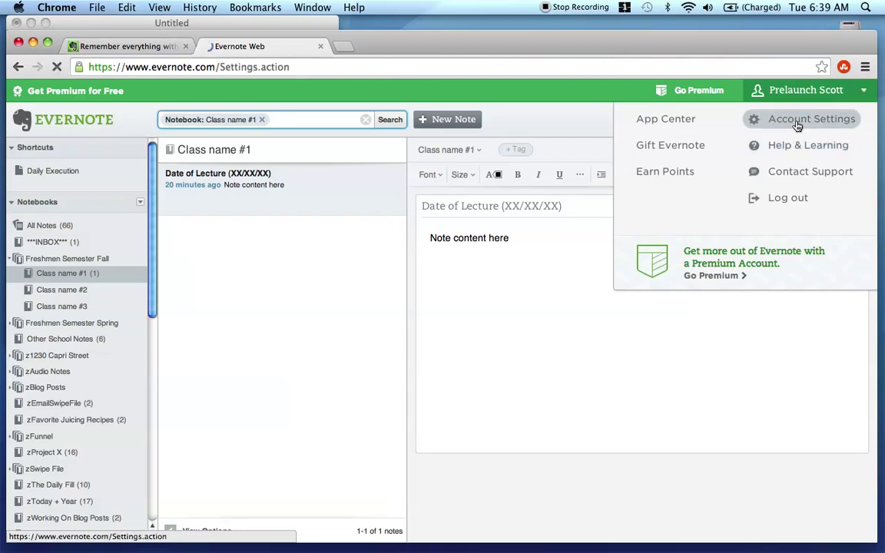
pyautogui.scroll(-5, 715, 211)
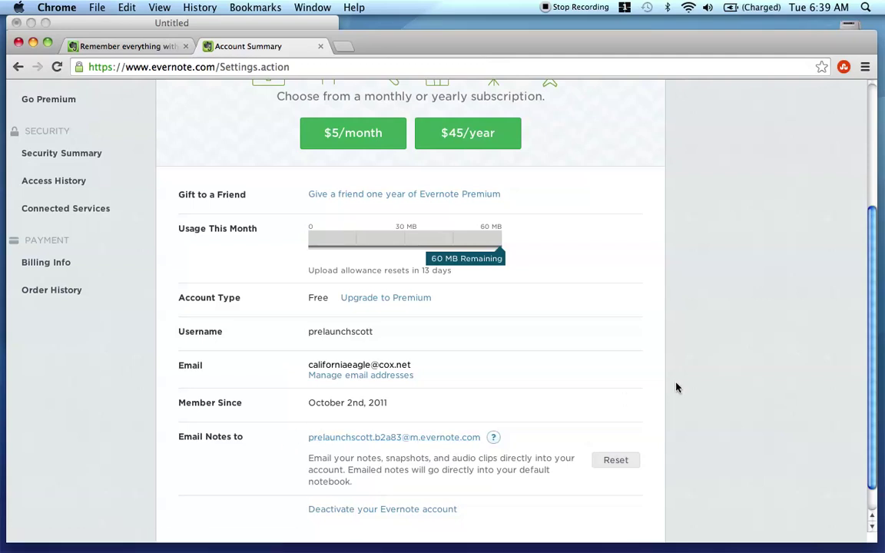
pyautogui.scroll(5, 632, 369)
pyautogui.click(836, 100)
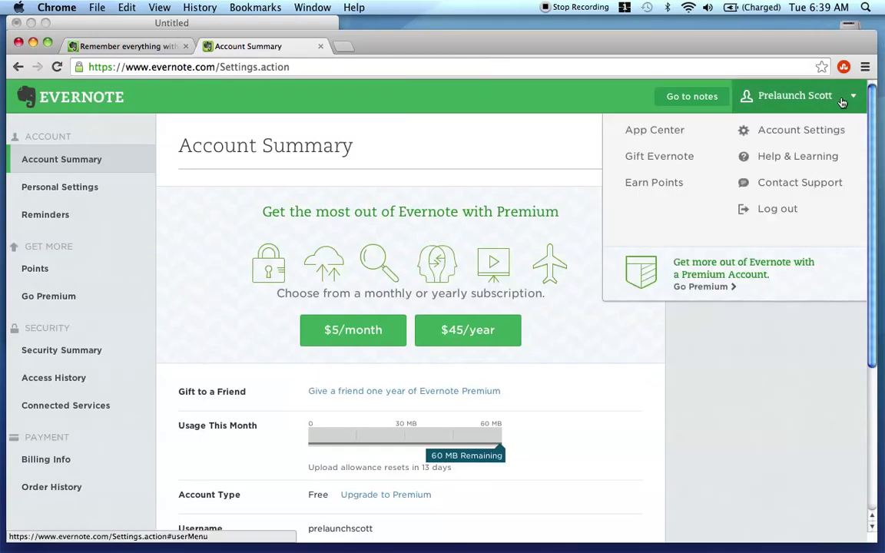
pyautogui.click(488, 98)
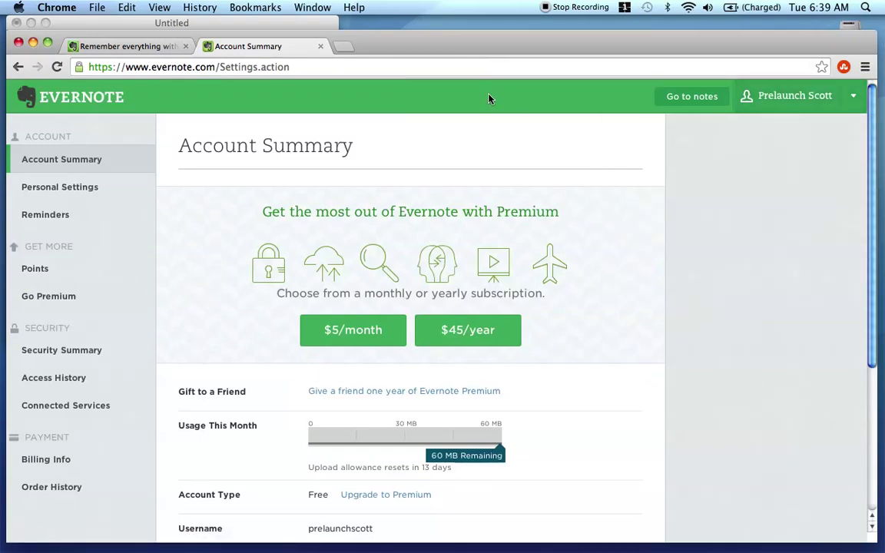
# Step: Return to the notes view and show the INBOX notebook's options menu
pyautogui.click(52, 103)
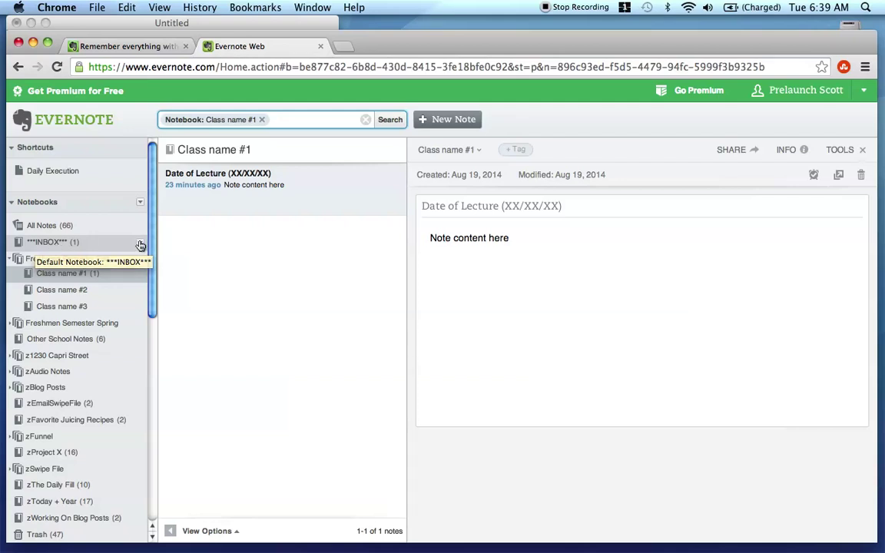
pyautogui.click(139, 243)
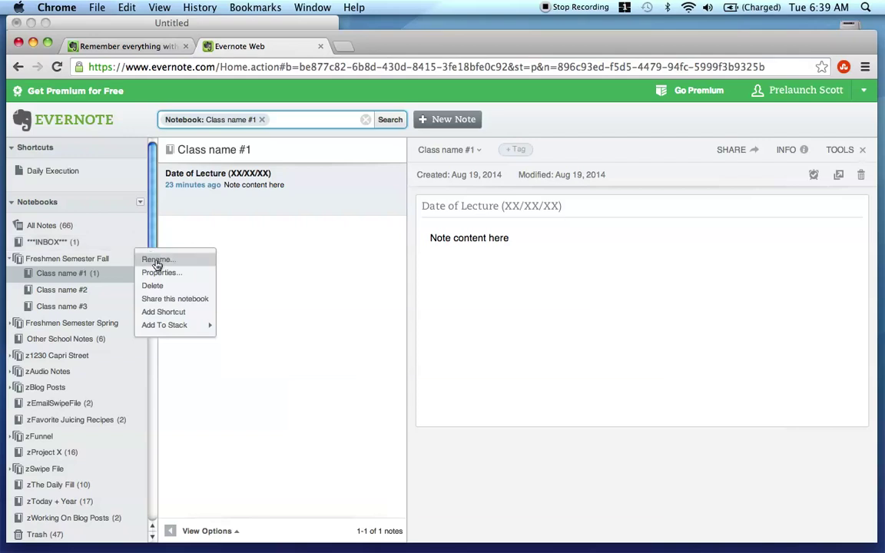
# Step: View all notes in the Freshmen Semester Fall stack, then go back to Class name #1
pyautogui.click(66, 258)
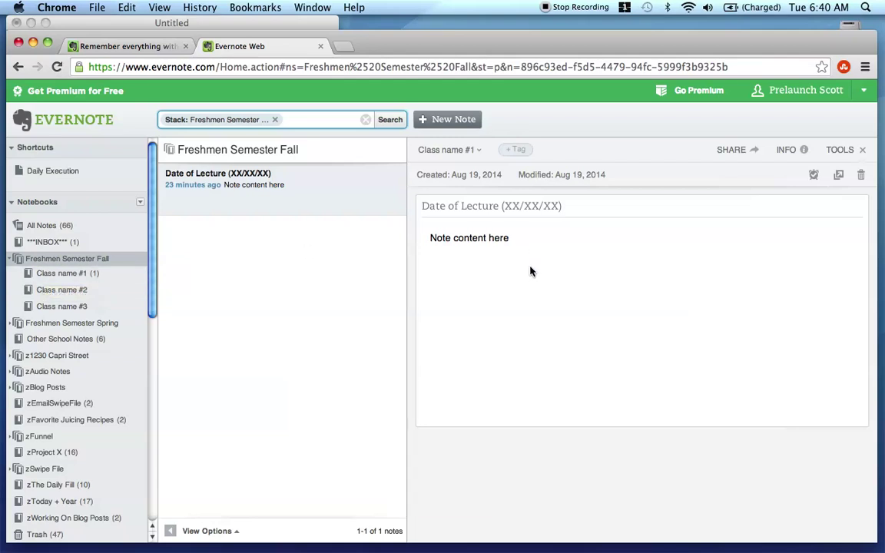
pyautogui.click(51, 276)
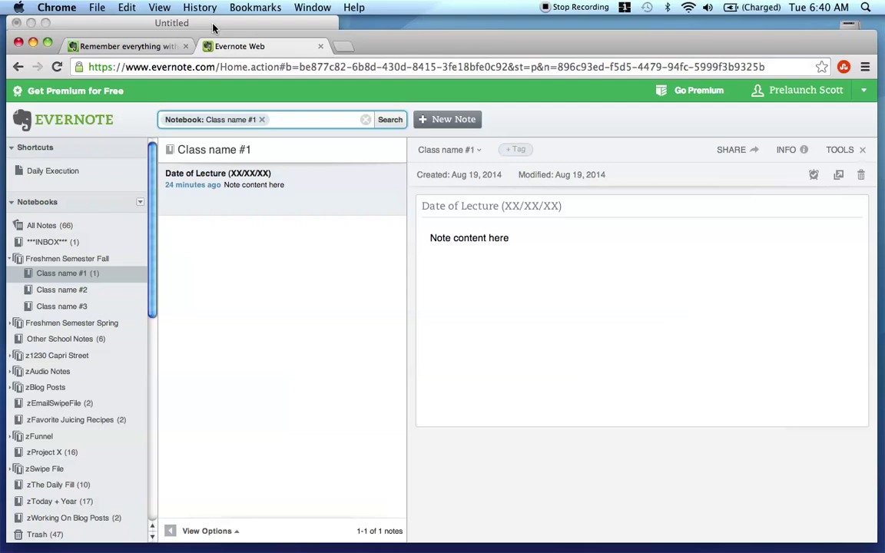
# Step: Bring forward the TextEdit 'TAGS IN NOTEBOOK' document listing FRESH, SOPH, JUN and SEN tags
pyautogui.click(213, 26)
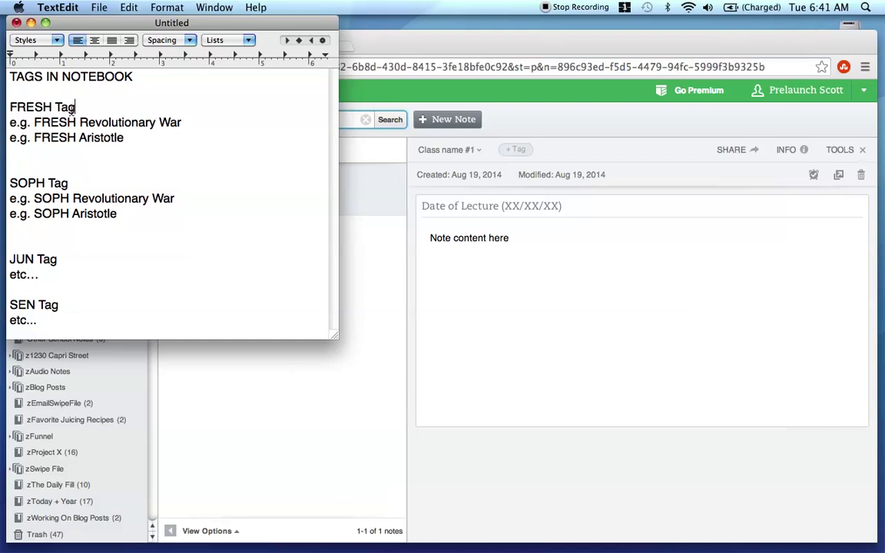
pyautogui.click(265, 356)
pyautogui.scroll(-10, 88, 373)
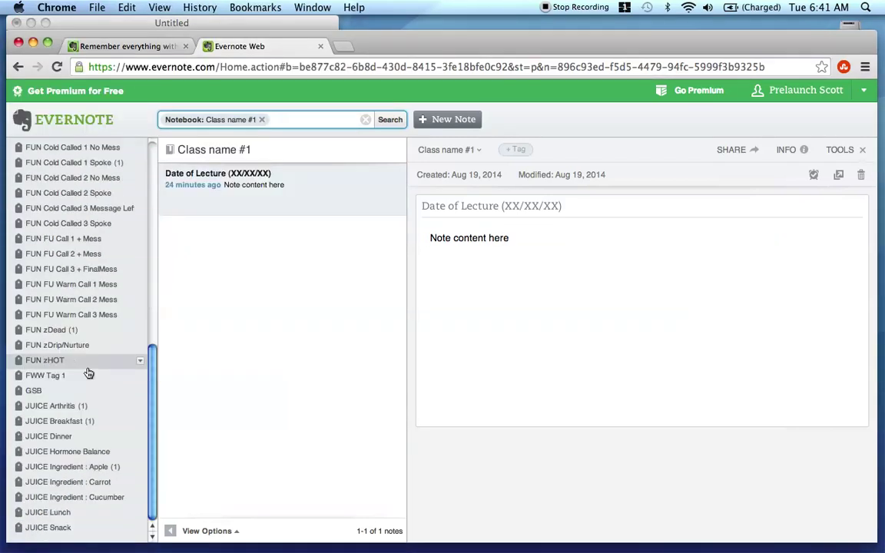
pyautogui.scroll(10, 86, 372)
pyautogui.scroll(-7, 87, 368)
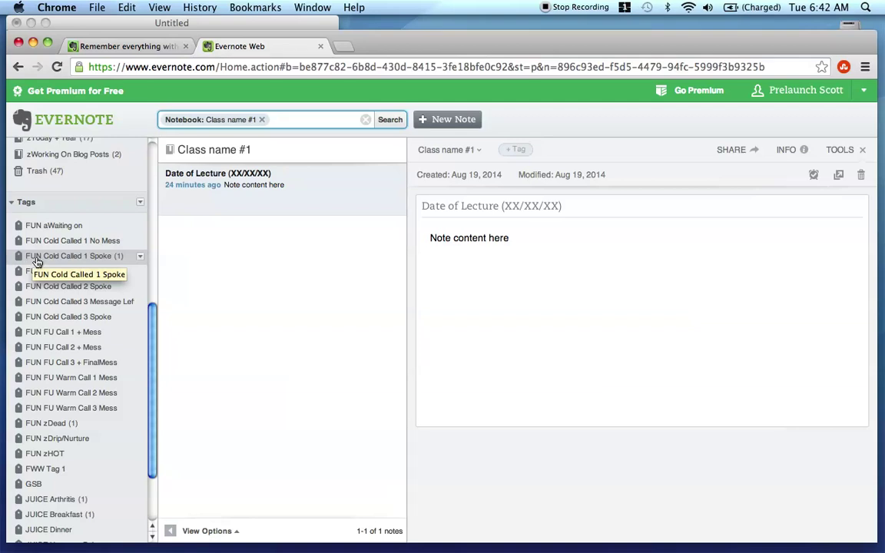
pyautogui.scroll(5, 57, 258)
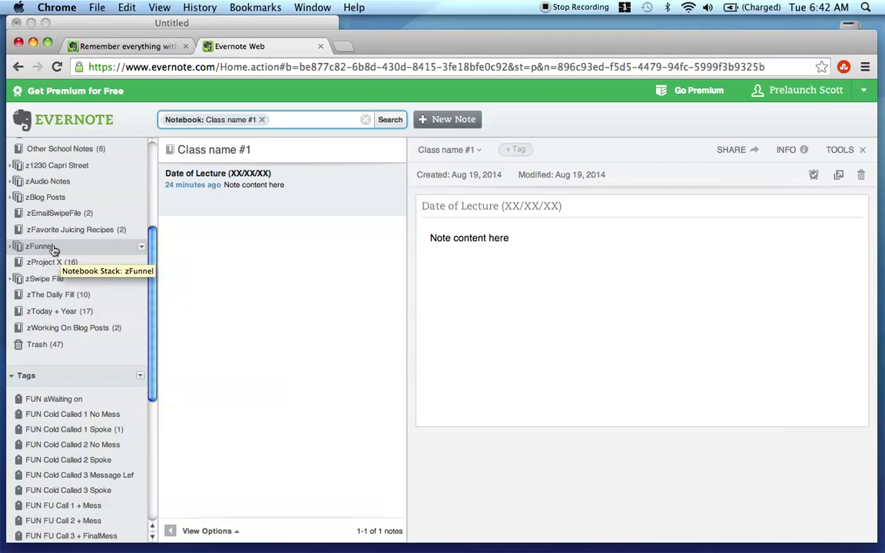
pyautogui.scroll(5, 63, 345)
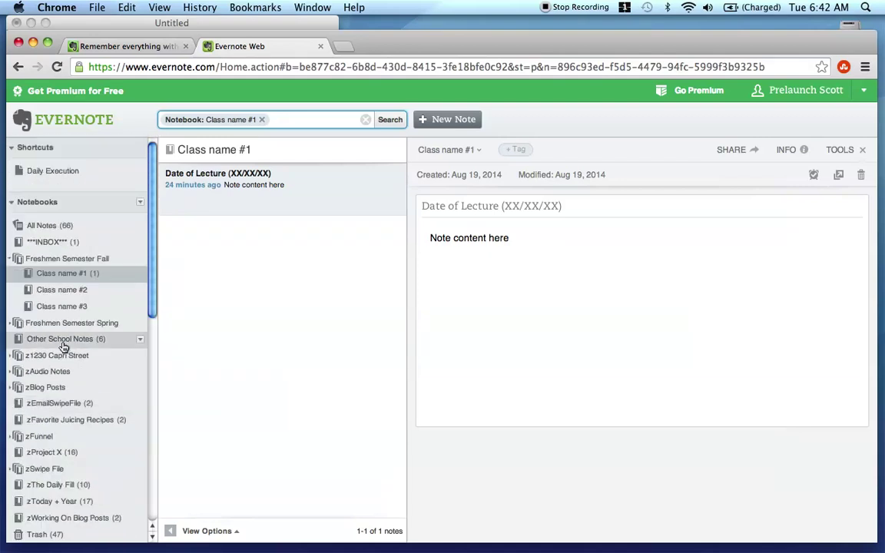
pyautogui.click(117, 23)
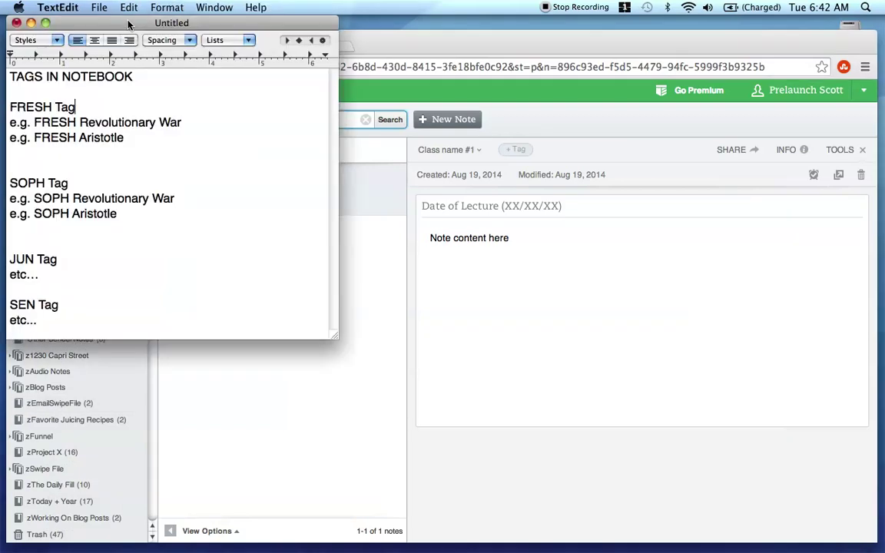
pyautogui.moveTo(51, 107); pyautogui.dragTo(9, 106)
pyautogui.moveTo(45, 183); pyautogui.dragTo(10, 183)
pyautogui.moveTo(34, 259); pyautogui.dragTo(10, 259)
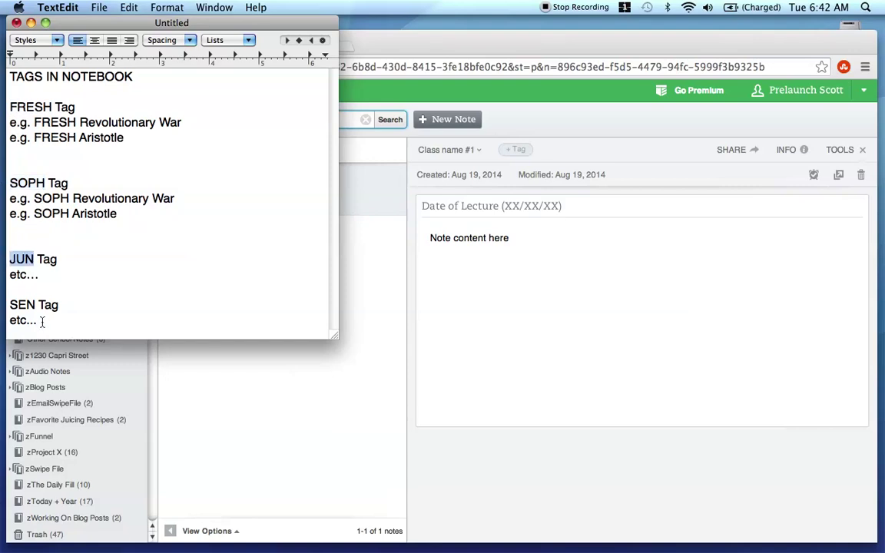
pyautogui.moveTo(34, 305); pyautogui.dragTo(9, 305)
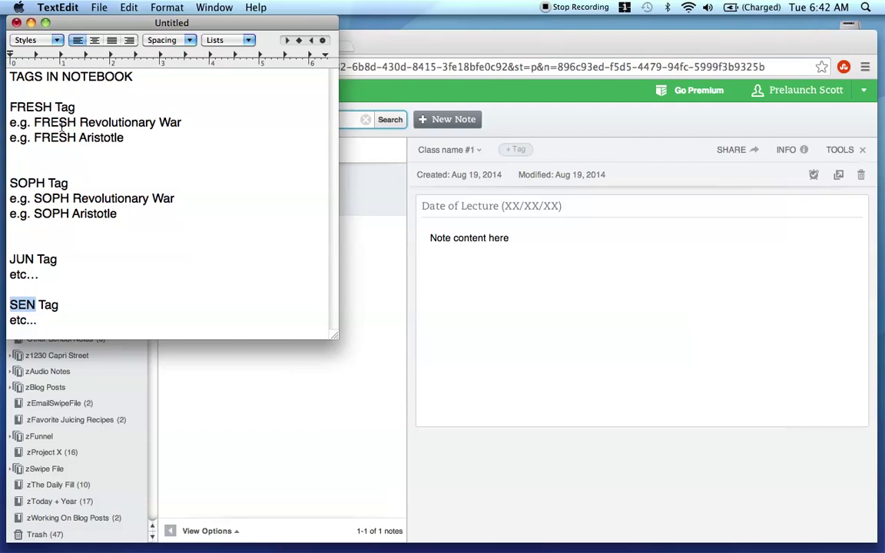
pyautogui.moveTo(79, 122); pyautogui.dragTo(190, 121)
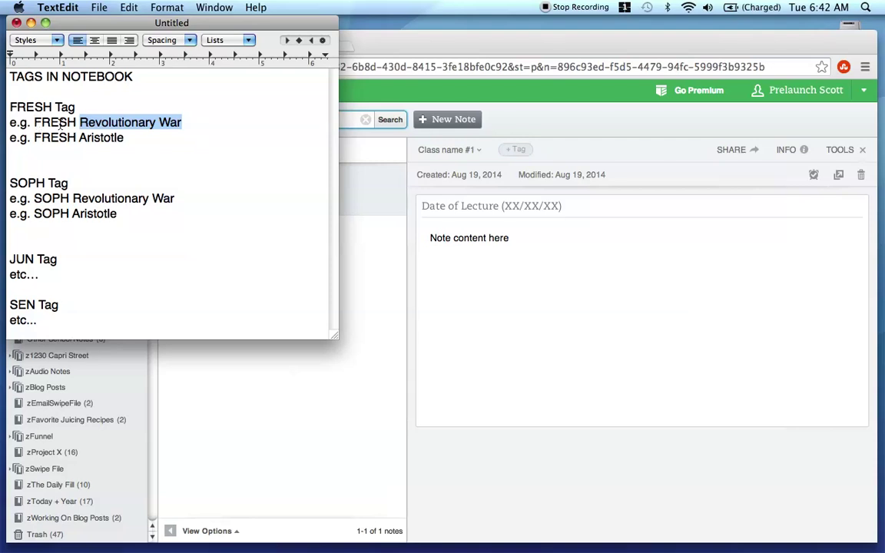
pyautogui.click(143, 155)
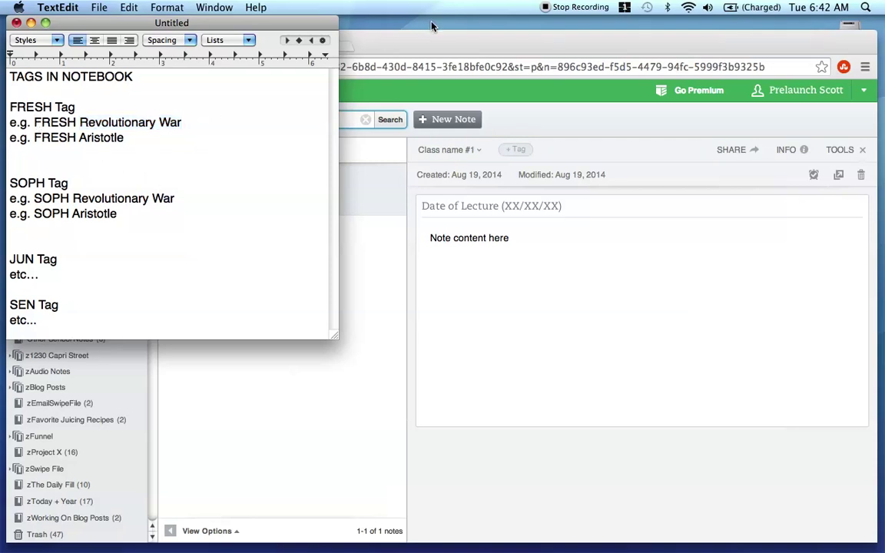
# Step: Compare the tag plan document with Evernote, browsing Class name #2 and ending on Class name #1
pyautogui.click(459, 51)
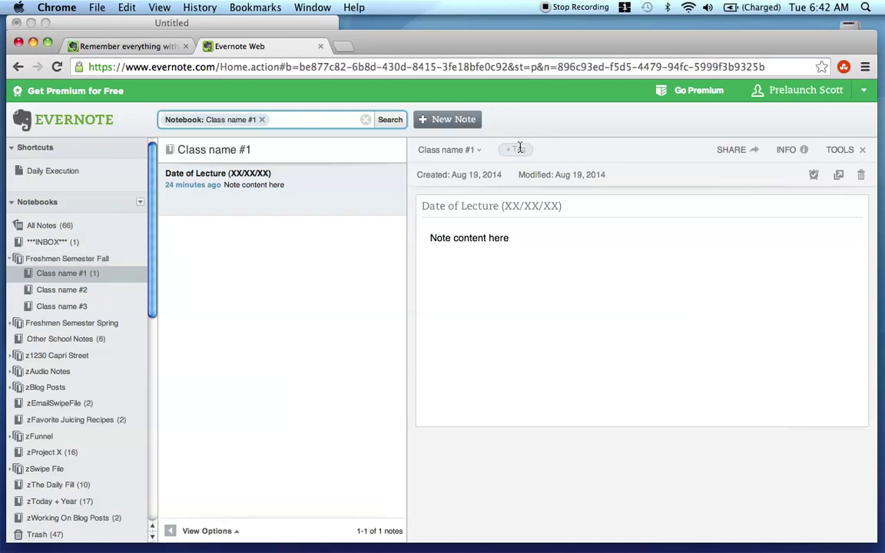
pyautogui.click(159, 23)
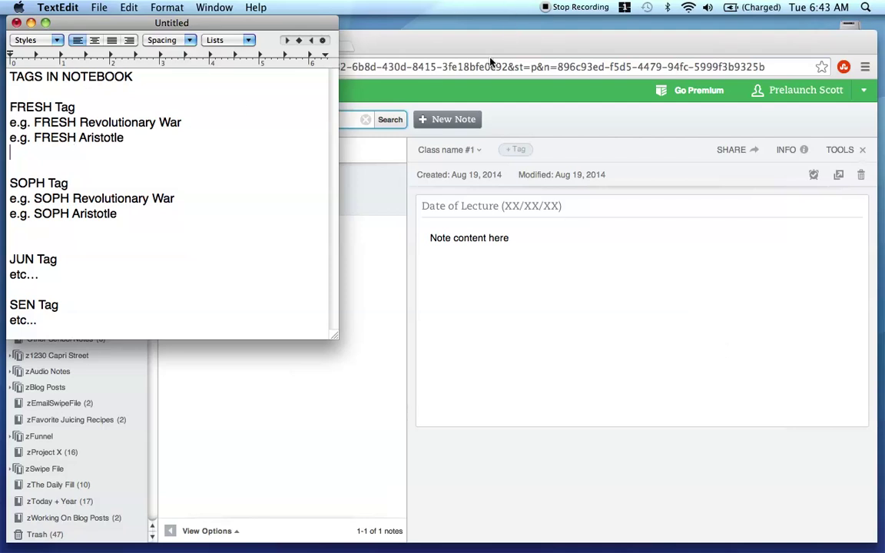
pyautogui.click(506, 42)
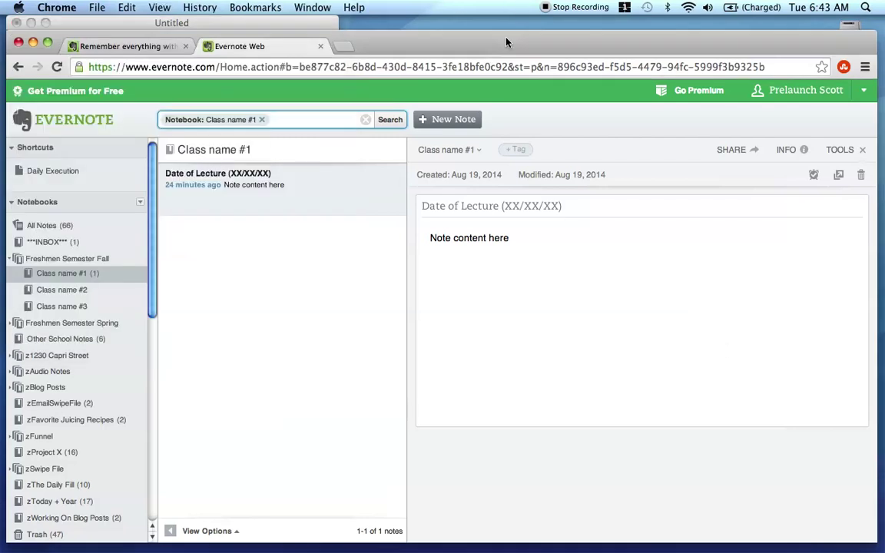
pyautogui.click(59, 291)
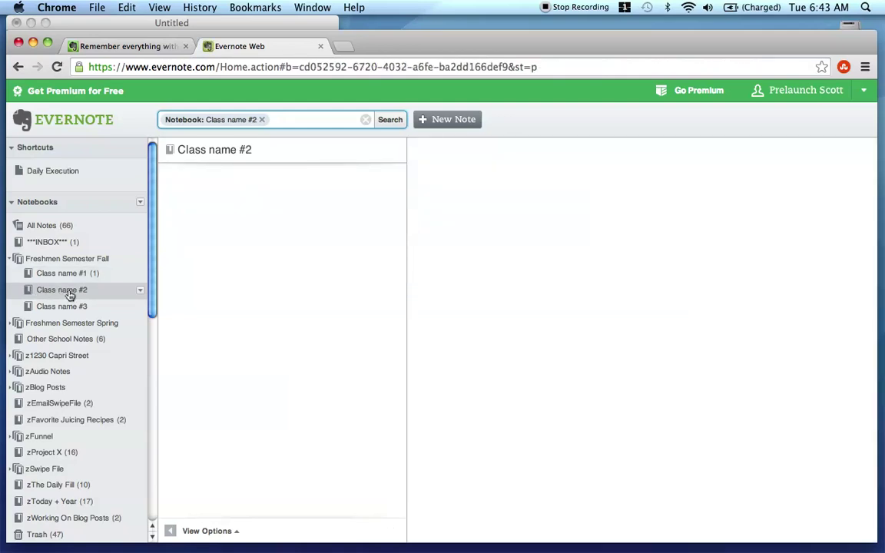
pyautogui.click(100, 274)
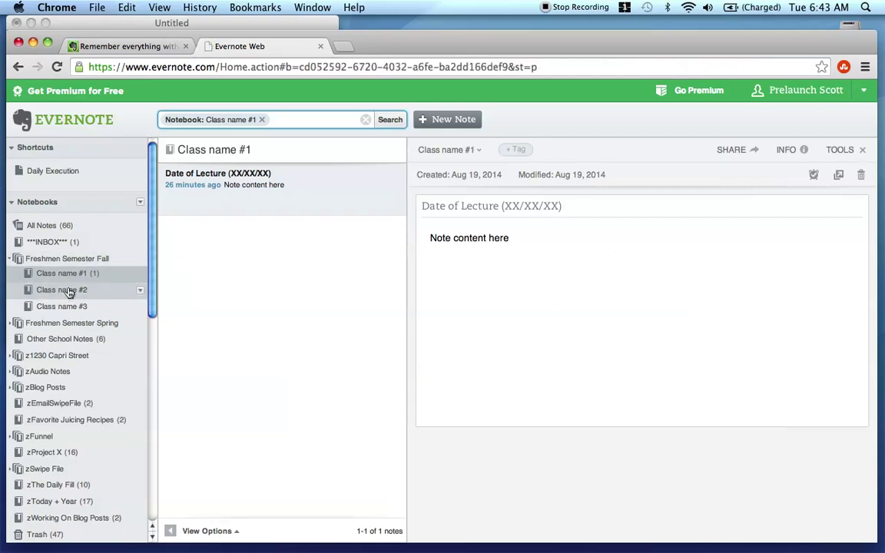
pyautogui.click(66, 289)
pyautogui.click(210, 23)
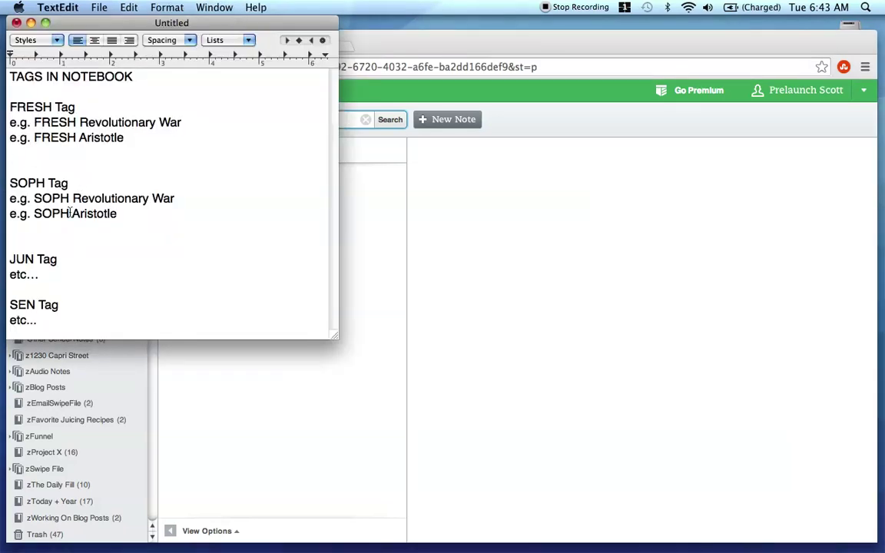
pyautogui.click(509, 192)
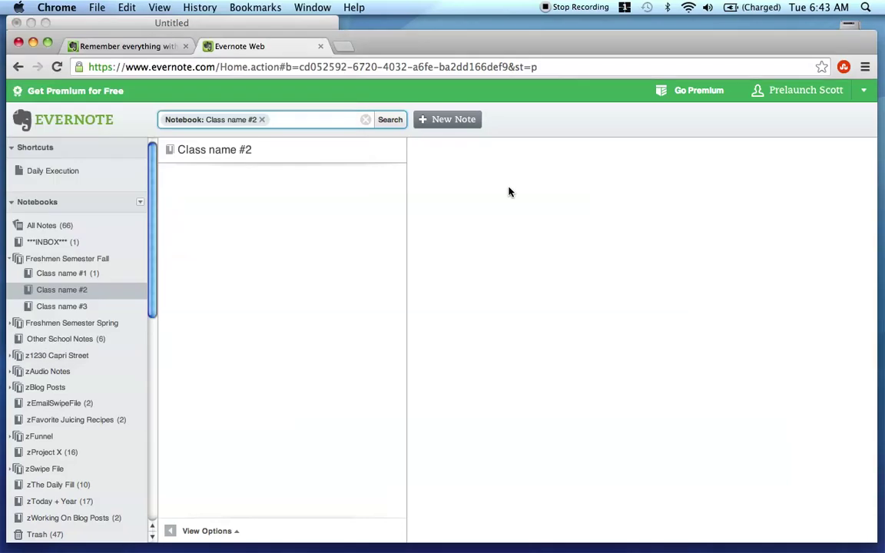
pyautogui.click(64, 274)
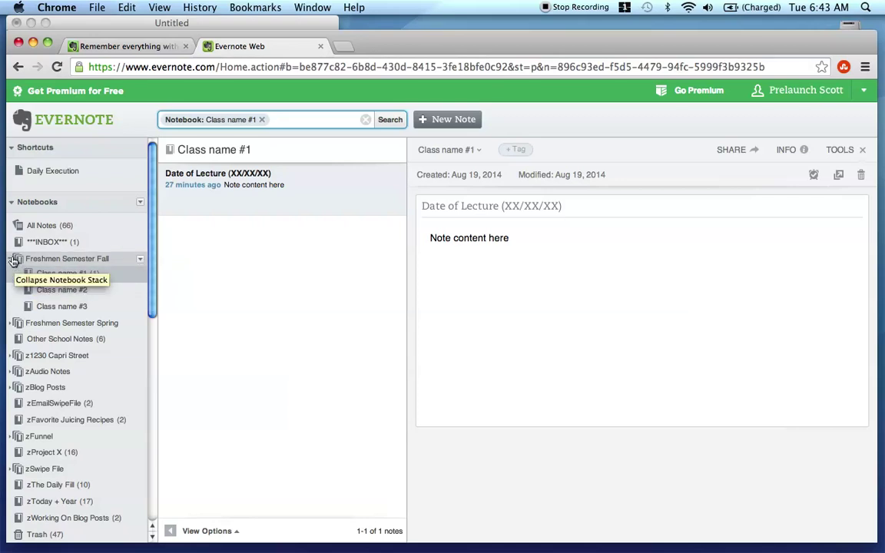
# Step: Collapse the Freshmen Semester Fall stack and open the Class Schedule note in Other School Notes
pyautogui.click(13, 262)
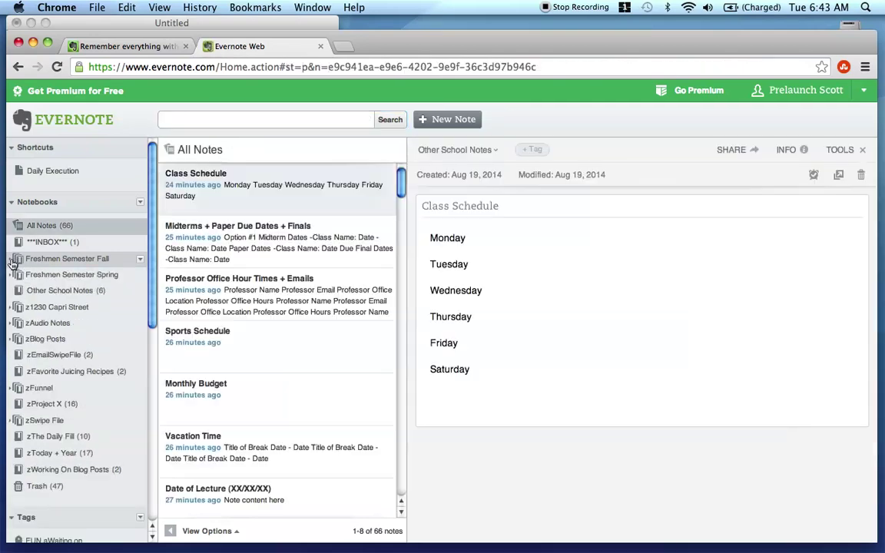
pyautogui.click(36, 292)
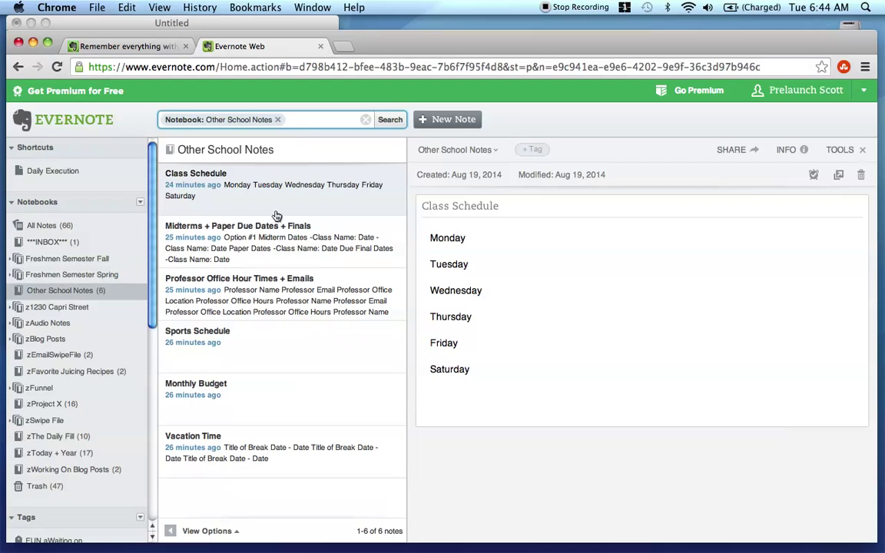
pyautogui.click(445, 251)
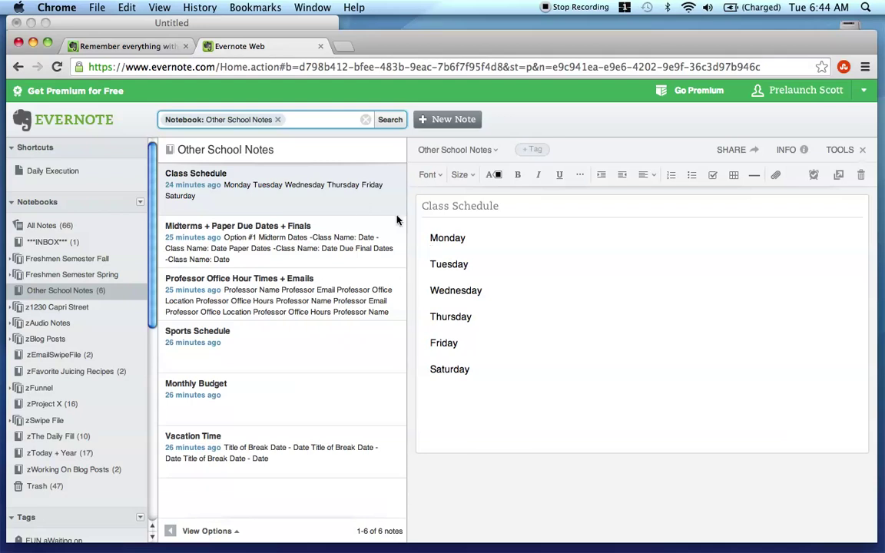
# Step: Delete 'Option #1' and its empty line from the Midterms note, then view the professor note
pyautogui.click(306, 235)
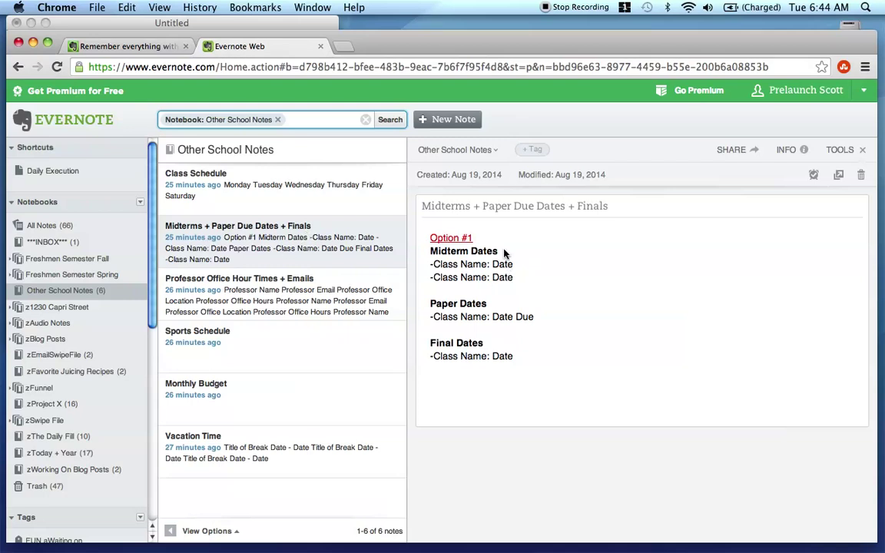
pyautogui.click(474, 239)
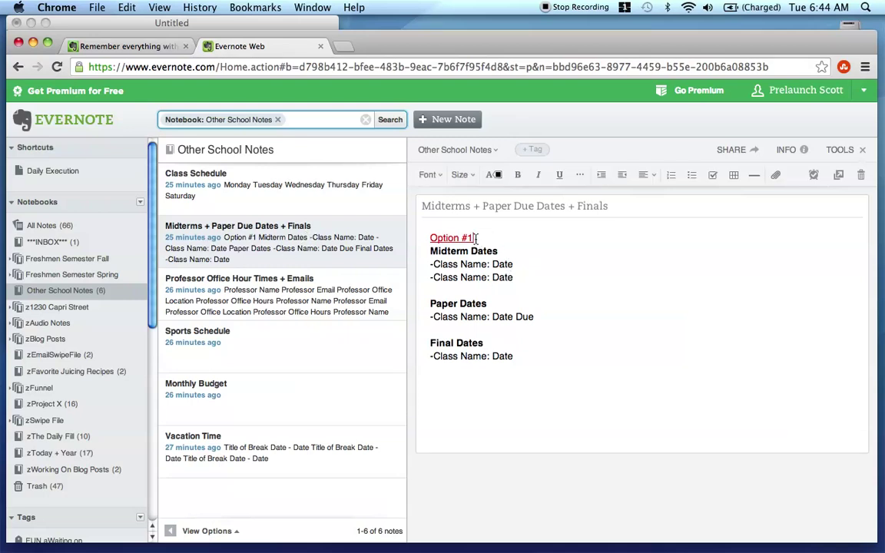
pyautogui.moveTo(473, 239); pyautogui.dragTo(424, 240)
pyautogui.press('BackSpace')
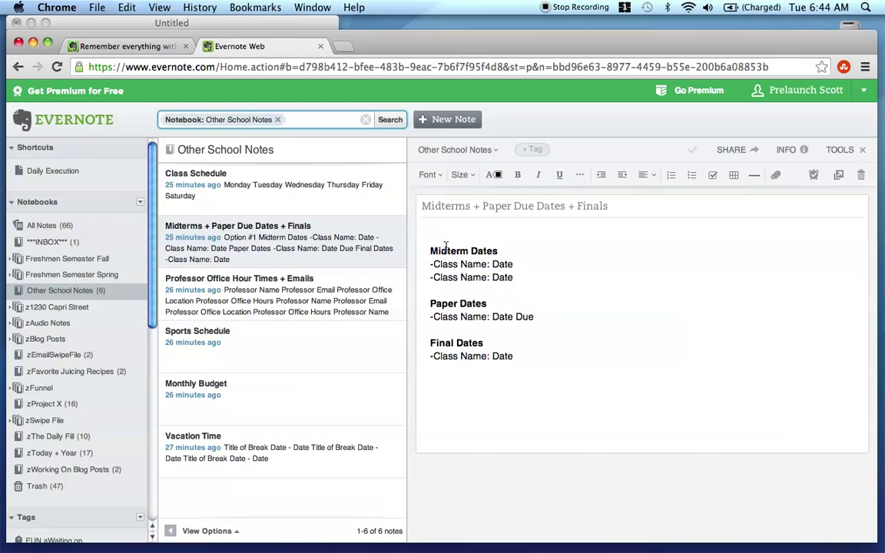
pyautogui.press('Delete')
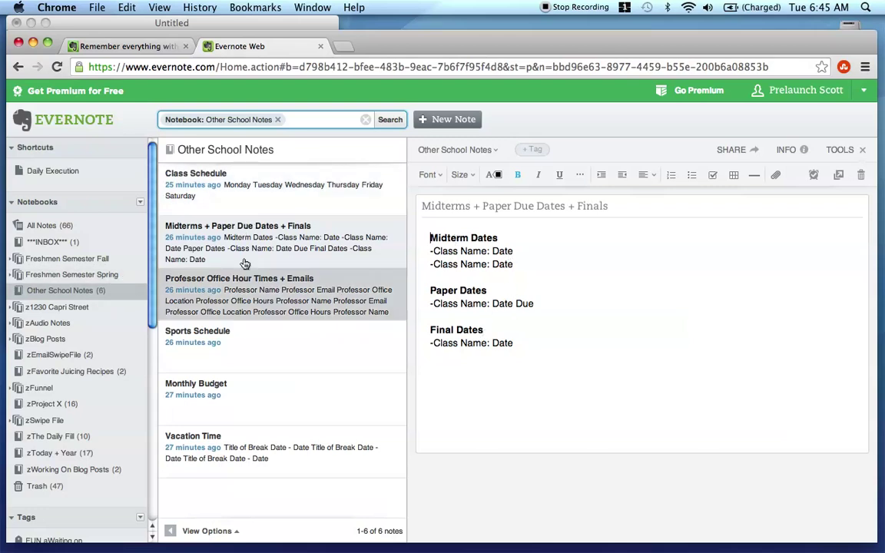
pyautogui.click(281, 249)
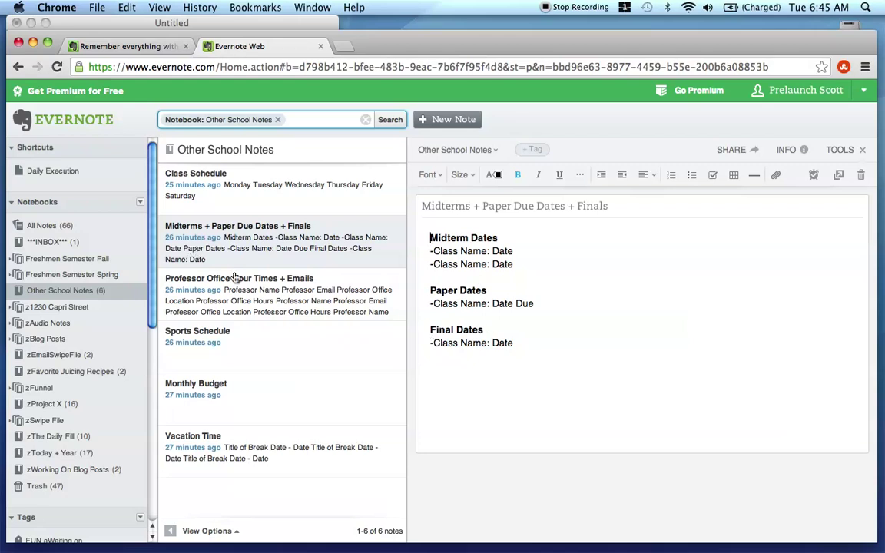
pyautogui.click(282, 331)
# Step: Add a 'Class Name' line above Professor Name in the professor note, then open Sports Schedule
pyautogui.click(282, 298)
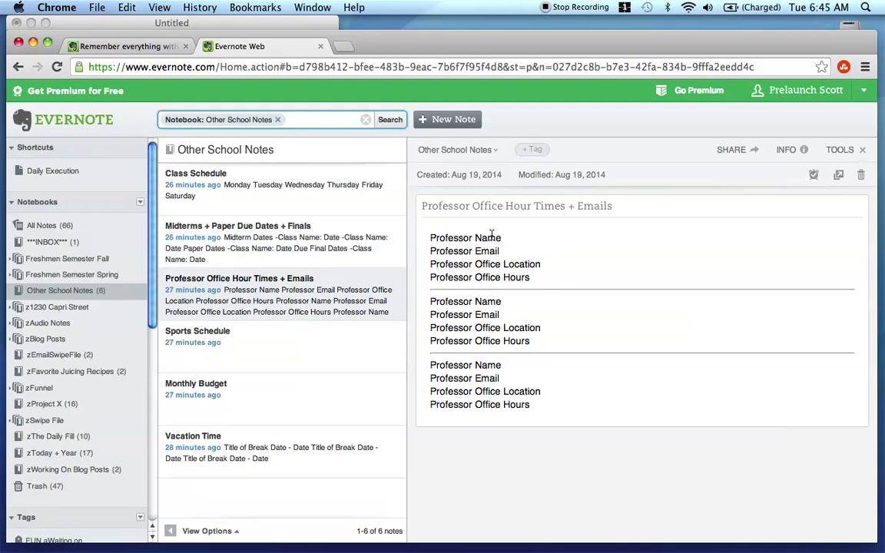
pyautogui.click(429, 240)
pyautogui.press('Return')
pyautogui.press('Up')
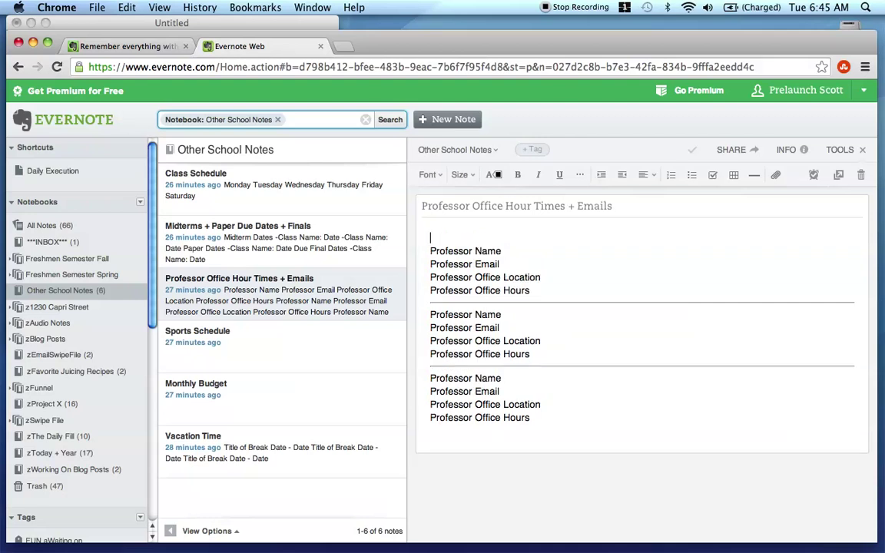
pyautogui.write('Class Name')
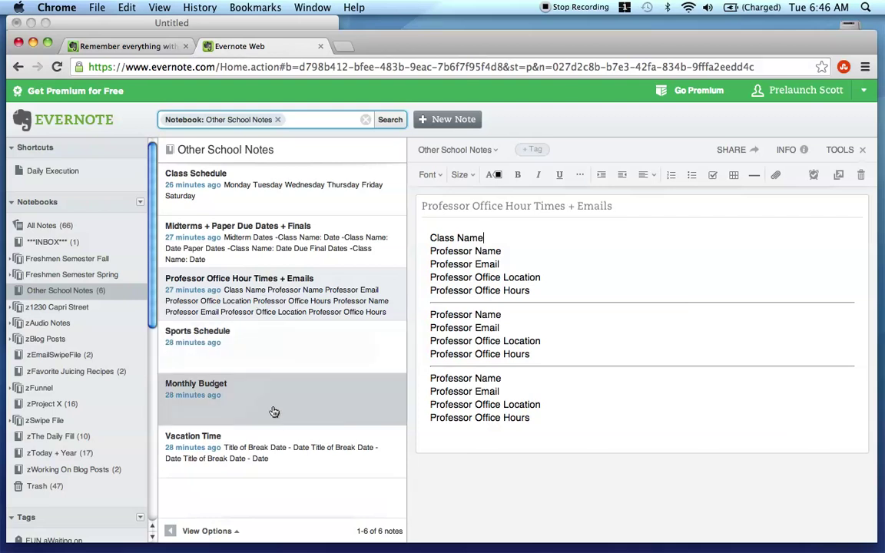
pyautogui.click(302, 360)
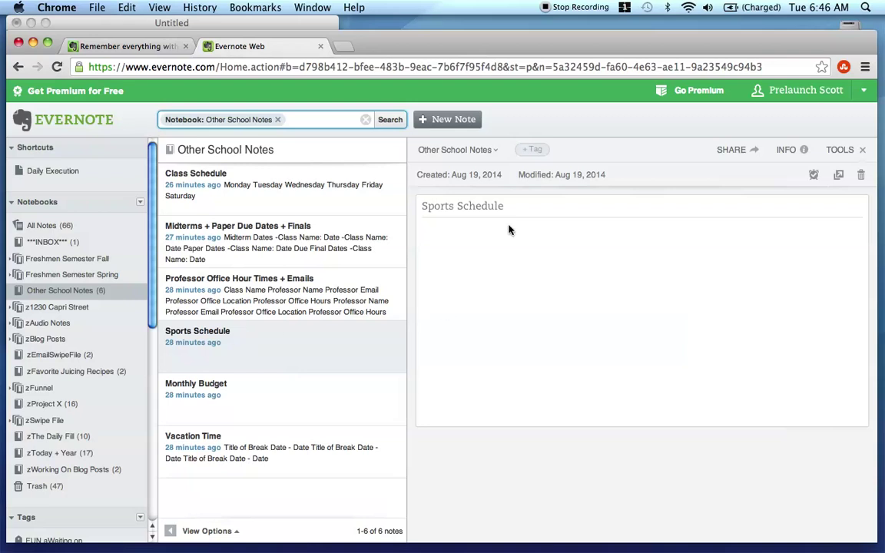
# Step: Open the Monthly Budget note, then the Vacation Time note with its break-date placeholders
pyautogui.click(292, 383)
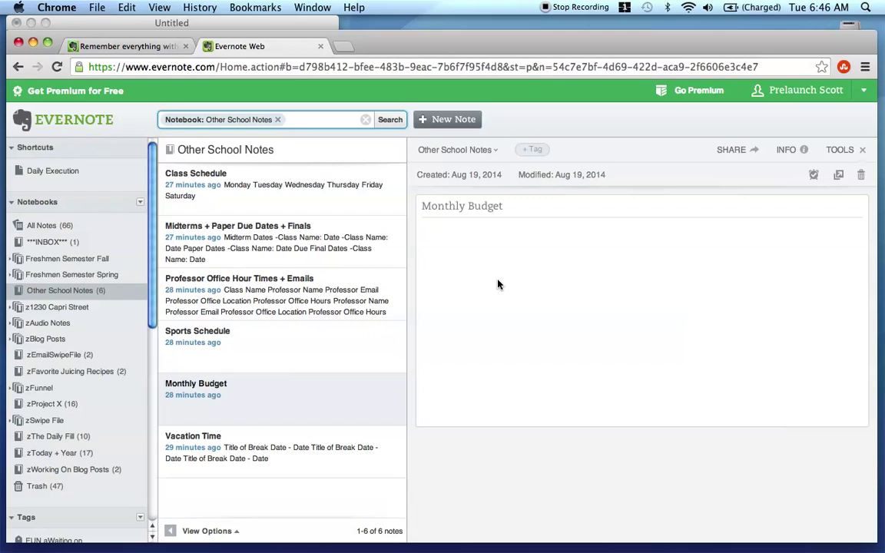
pyautogui.click(296, 446)
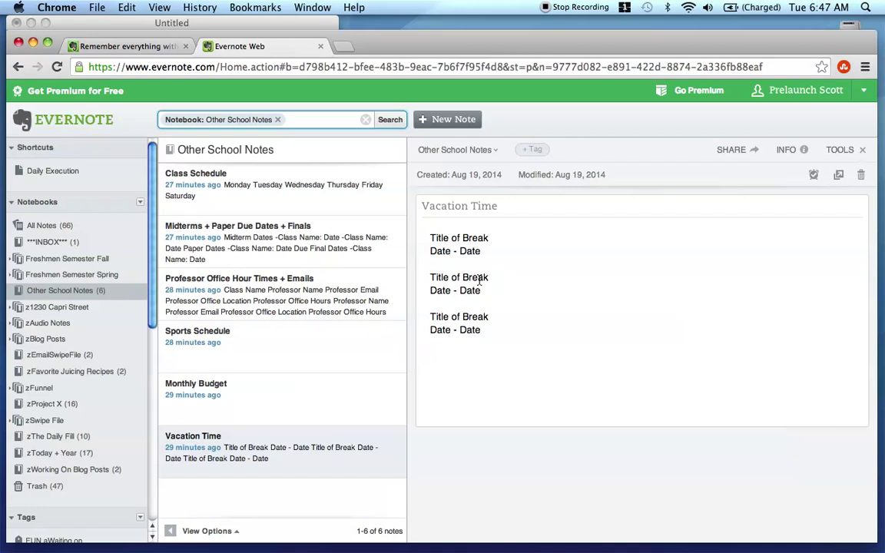
# Step: Open the Evernote Scott YouTube channel in a new tab from the youtube.com suggestion
pyautogui.click(344, 45)
pyautogui.write('youtube.com')
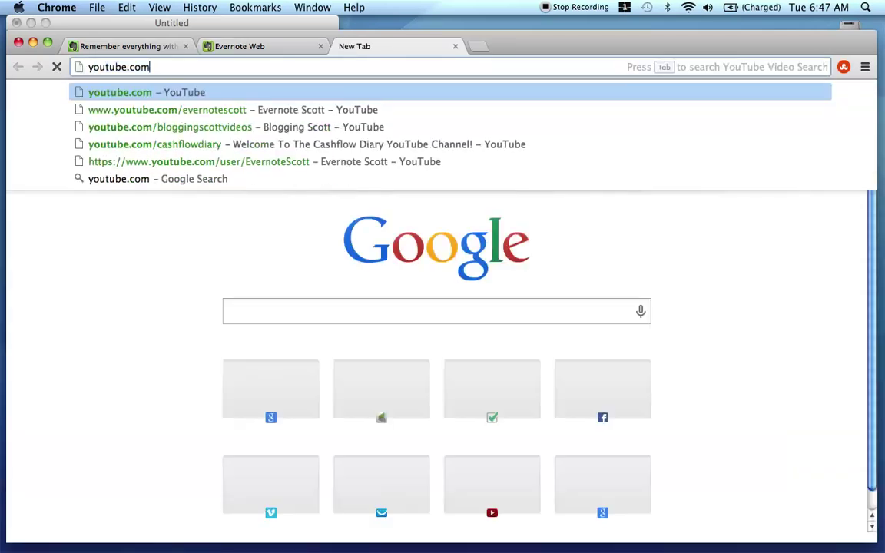
pyautogui.press('Down')
pyautogui.press('Return')
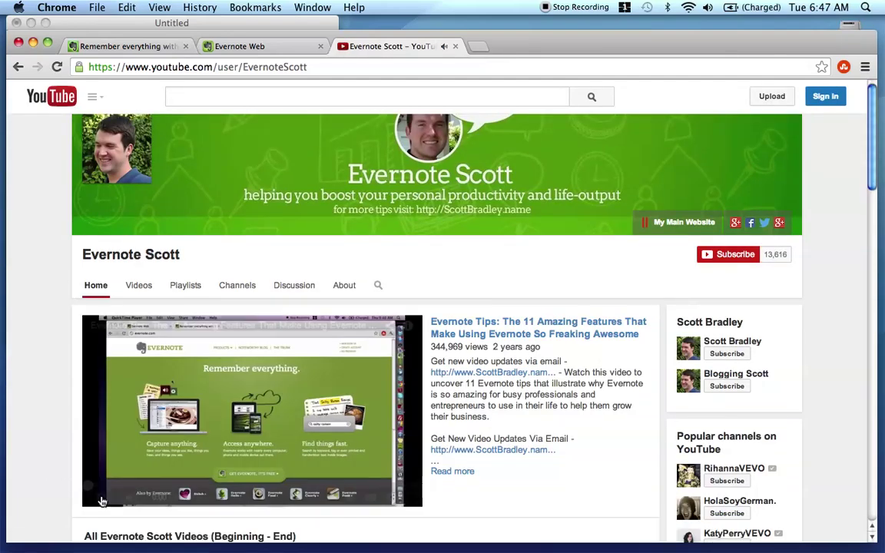
# Step: Pause the featured Evernote Tips video and scroll through the channel's playlists to the footer
pyautogui.click(101, 500)
pyautogui.scroll(-5, 35, 418)
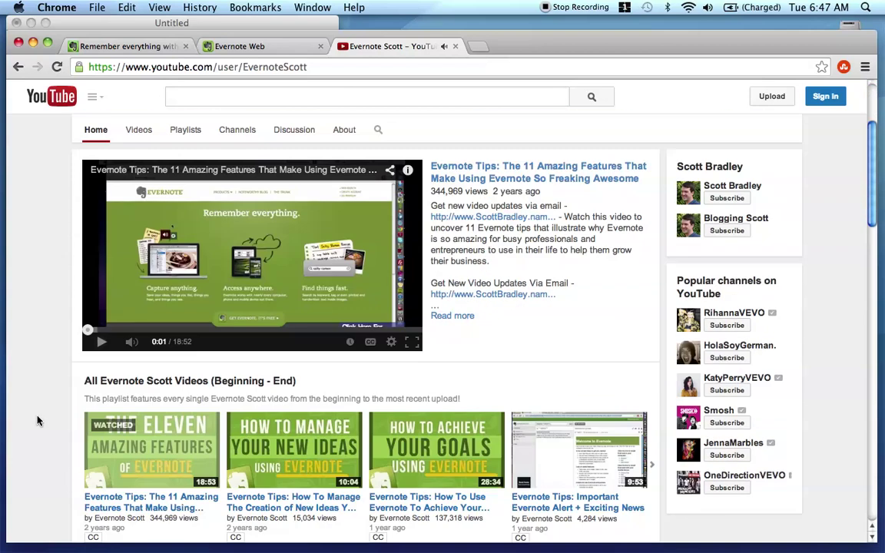
pyautogui.scroll(-3, 35, 419)
pyautogui.scroll(4, 36, 419)
pyautogui.scroll(-3, 35, 419)
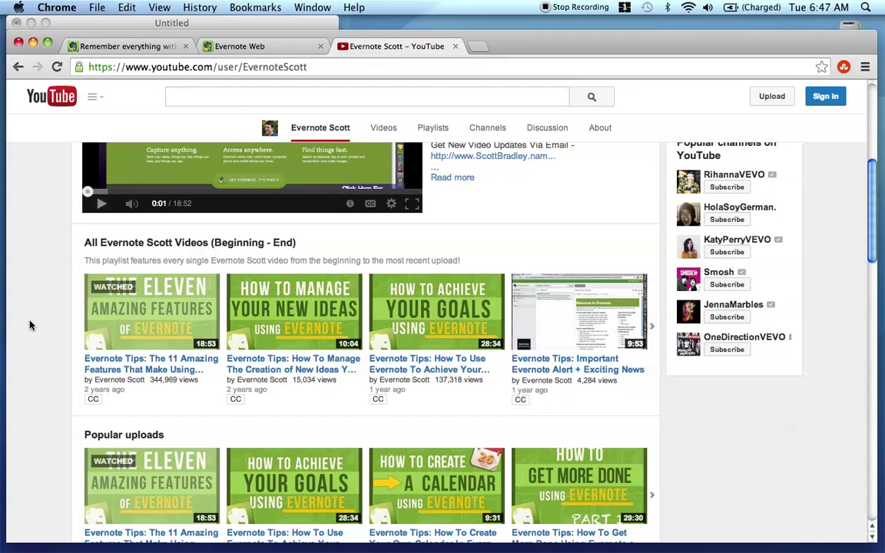
pyautogui.scroll(-5, 30, 325)
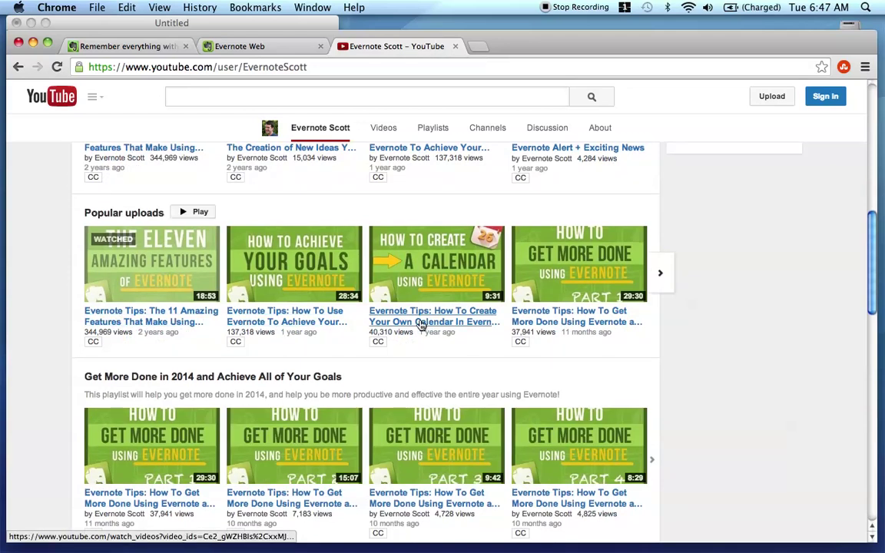
pyautogui.scroll(-1, 44, 296)
pyautogui.scroll(-4, 44, 296)
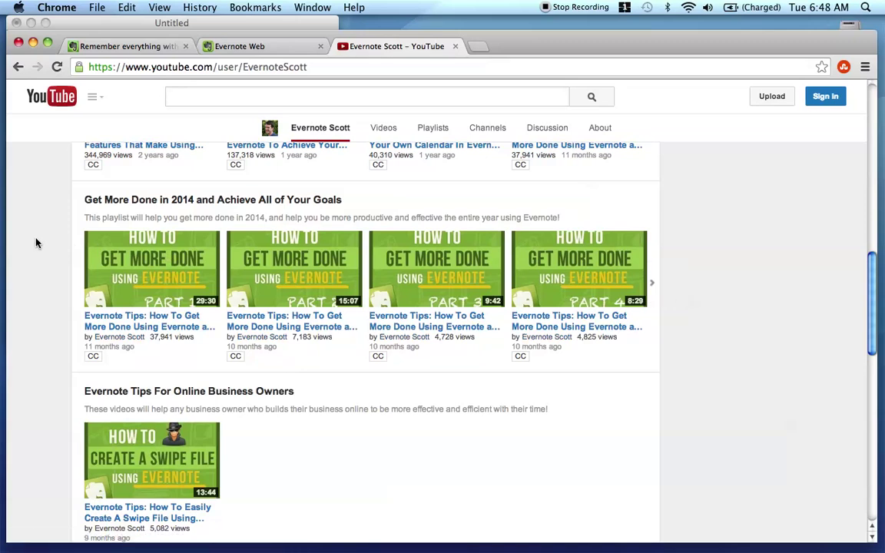
pyautogui.scroll(-5, 35, 243)
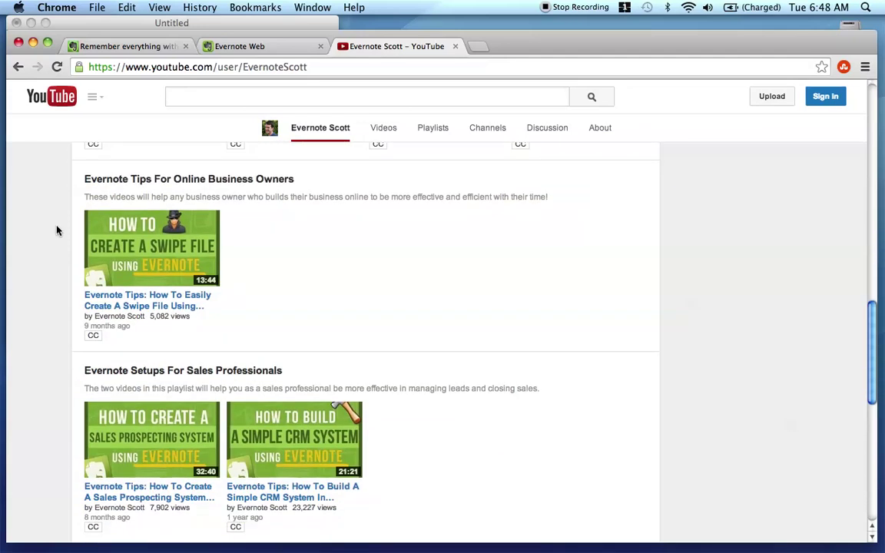
pyautogui.scroll(-4, 44, 236)
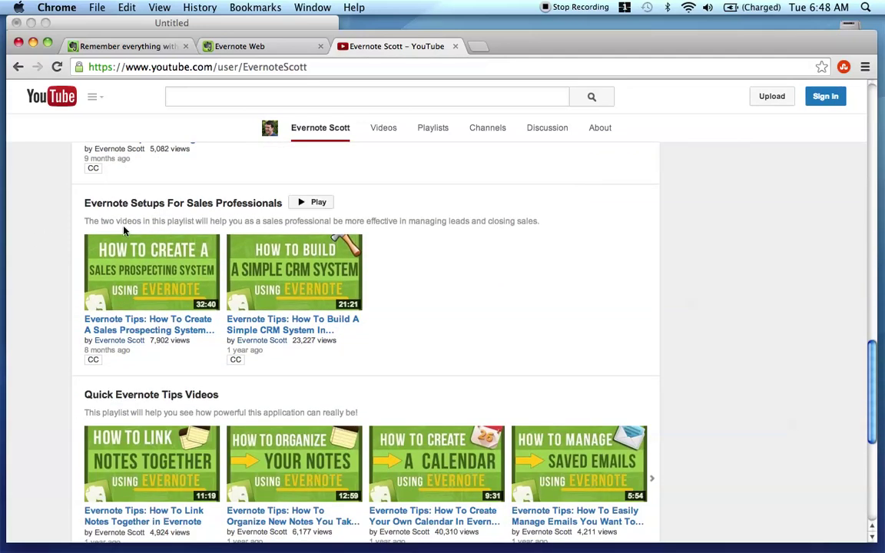
pyautogui.scroll(-5, 33, 259)
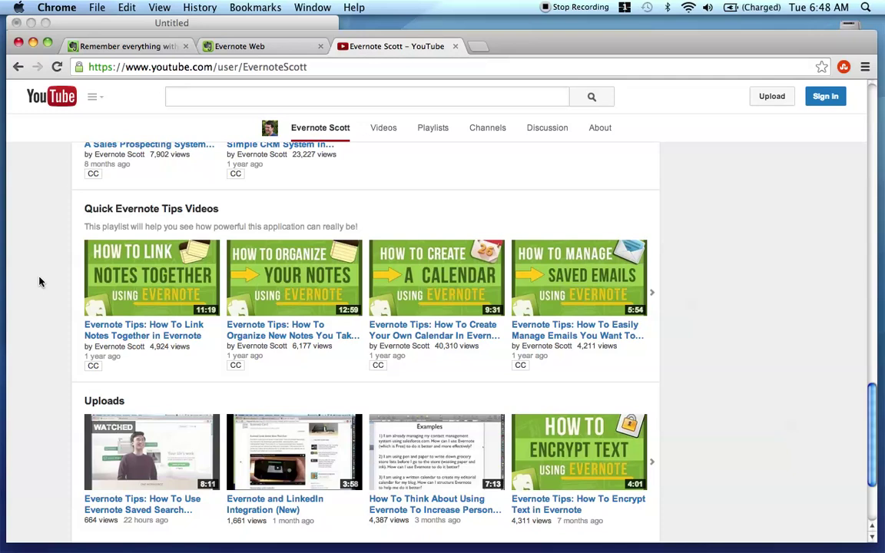
pyautogui.scroll(-4, 38, 284)
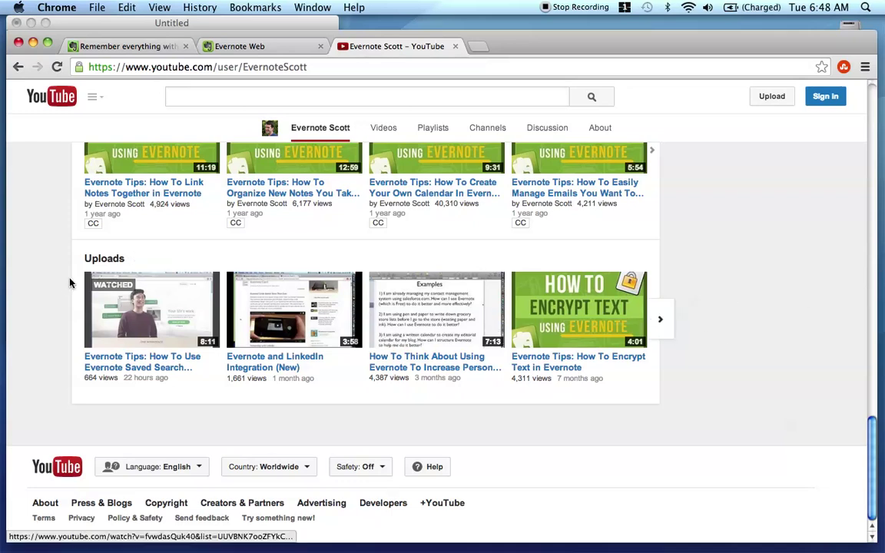
pyautogui.scroll(20, 32, 337)
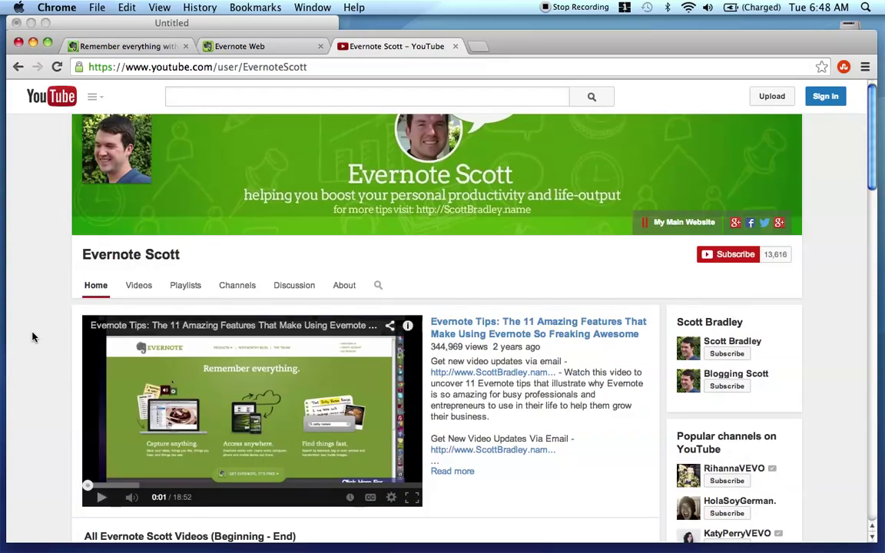
pyautogui.scroll(-5, 24, 370)
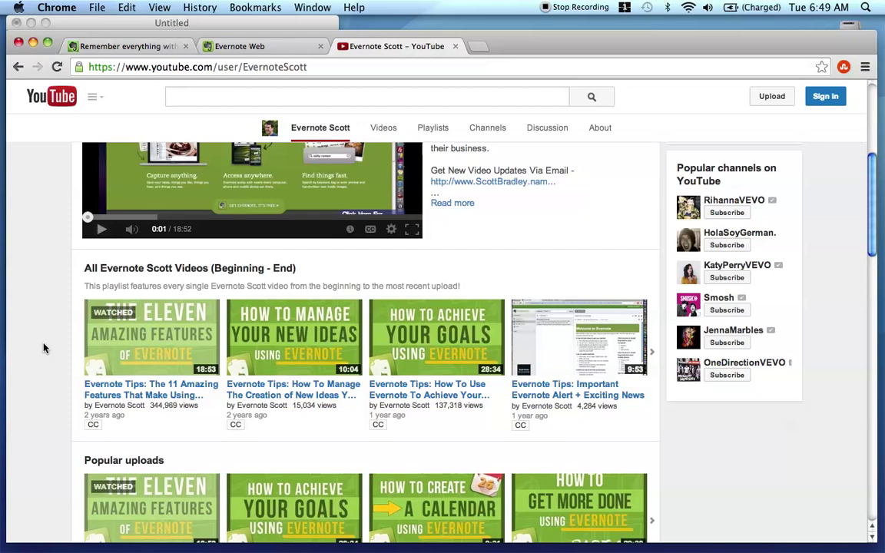
pyautogui.scroll(4, 44, 348)
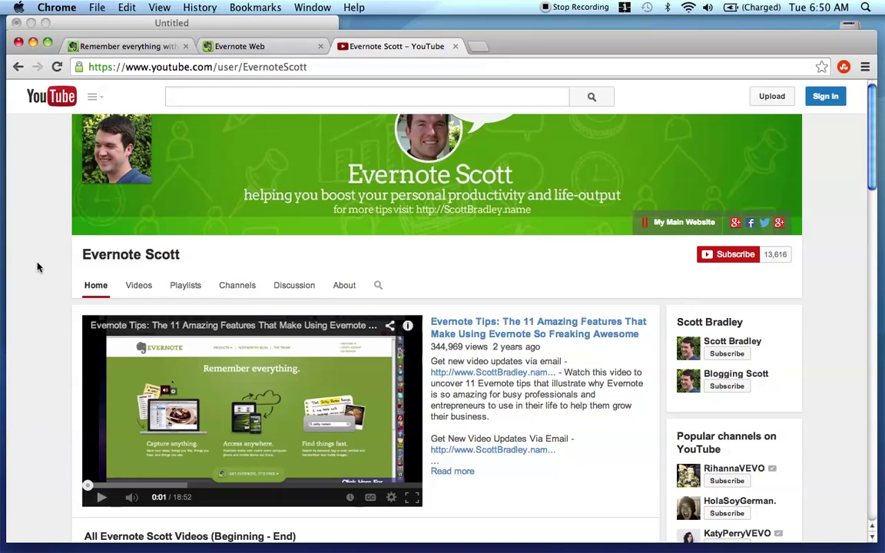
pyautogui.scroll(-3, 34, 261)
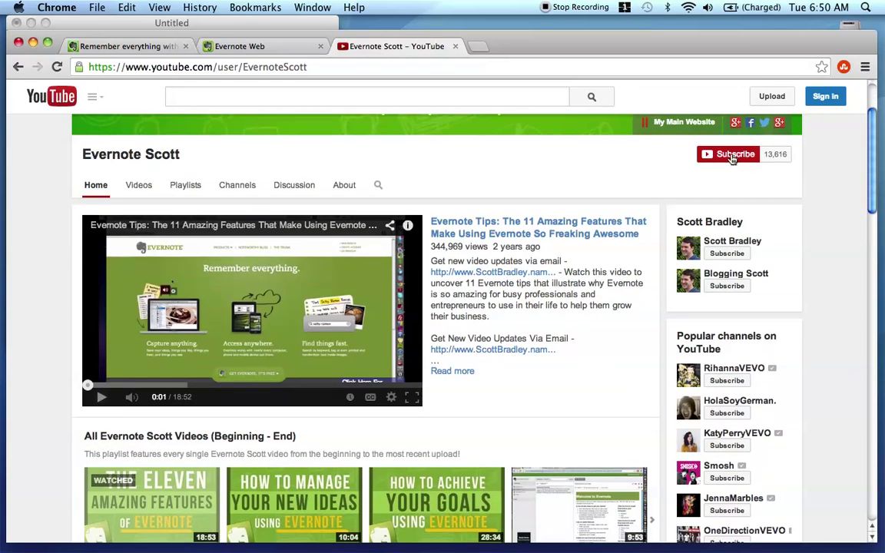
pyautogui.scroll(3, 494, 201)
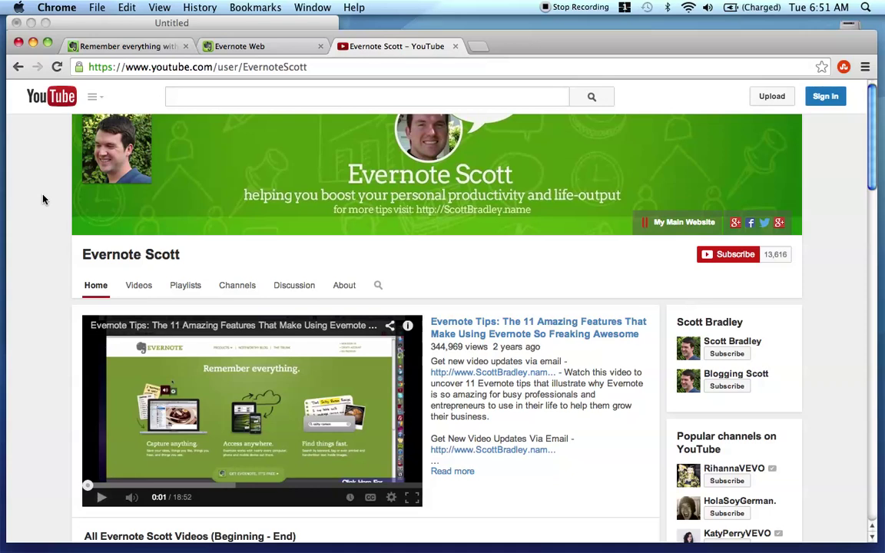
pyautogui.scroll(-6, 43, 199)
pyautogui.scroll(4, 43, 200)
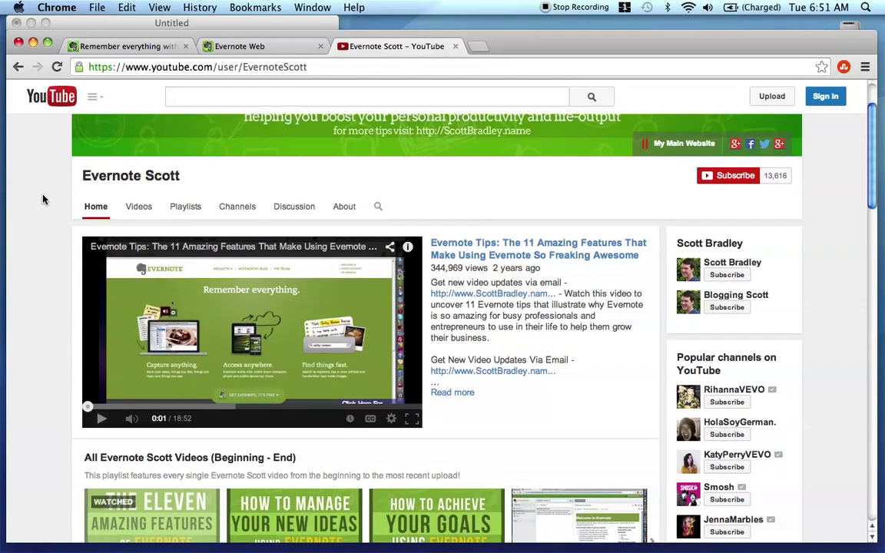
pyautogui.scroll(2, 43, 200)
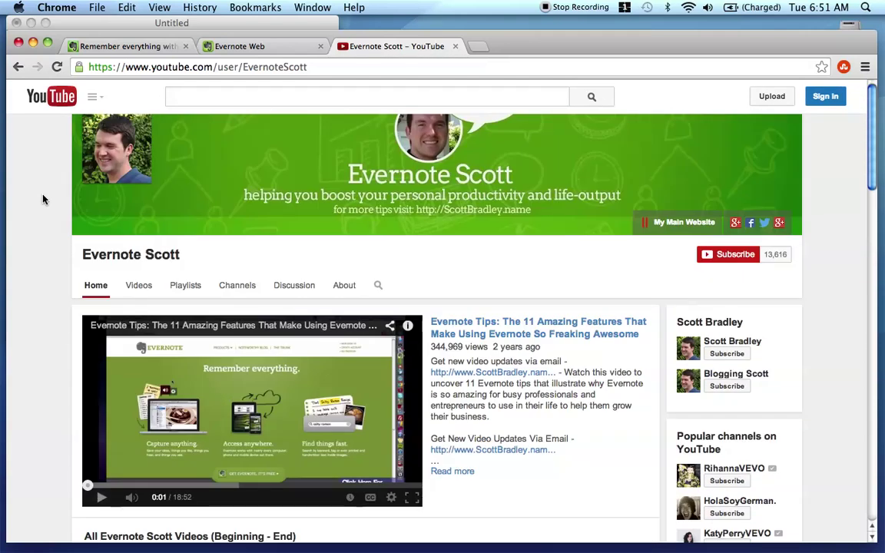